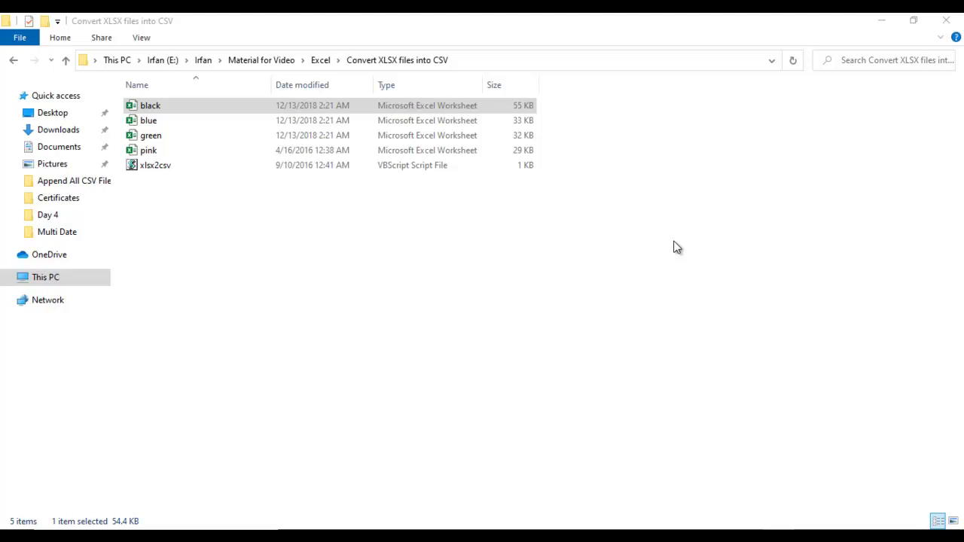
# Step: Open the green workbook and check that its Color column data runs to row 368
pyautogui.click(454, 197)
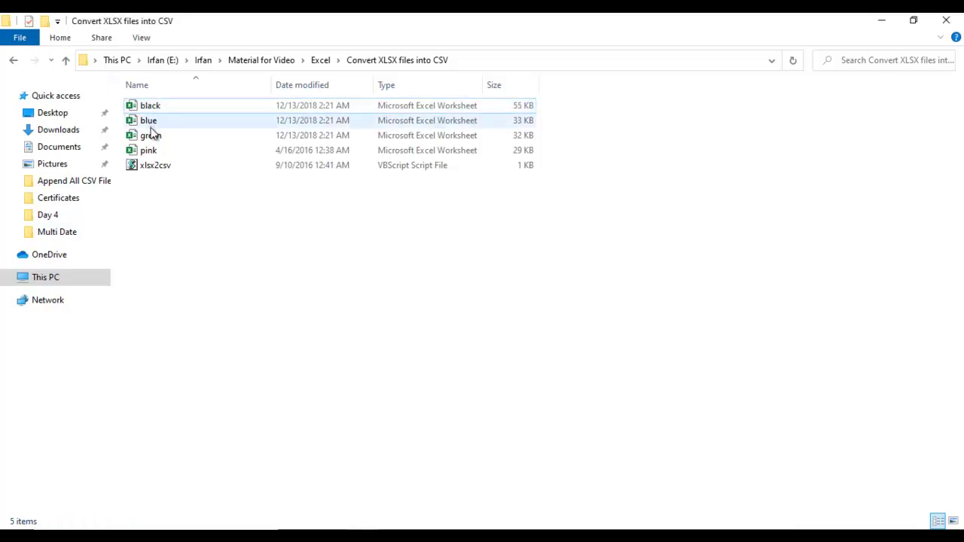
pyautogui.moveTo(150, 136)
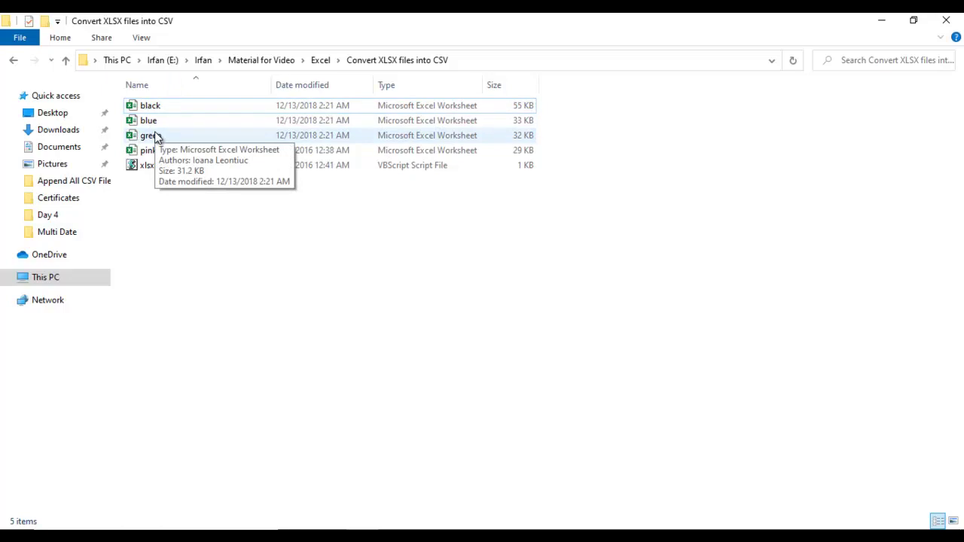
pyautogui.click(153, 107)
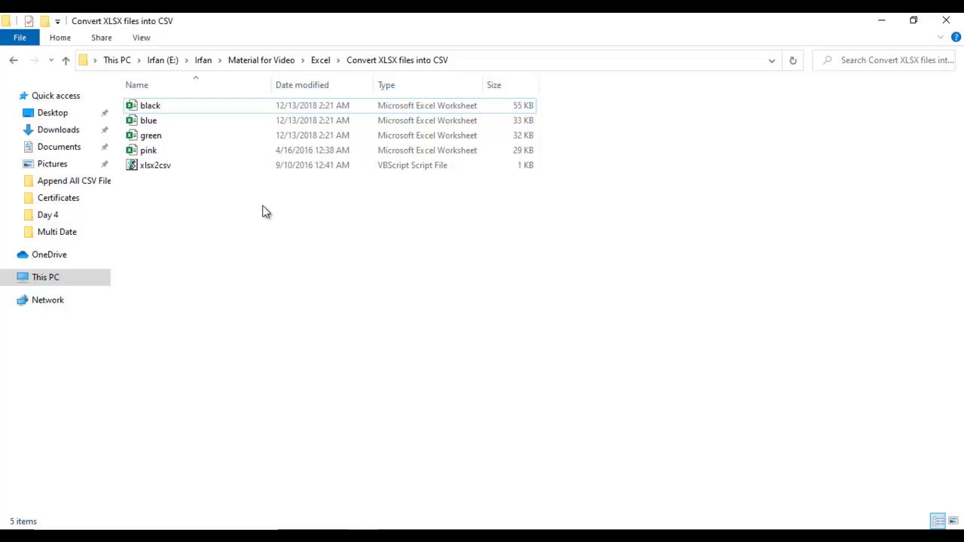
pyautogui.doubleClick(169, 143)
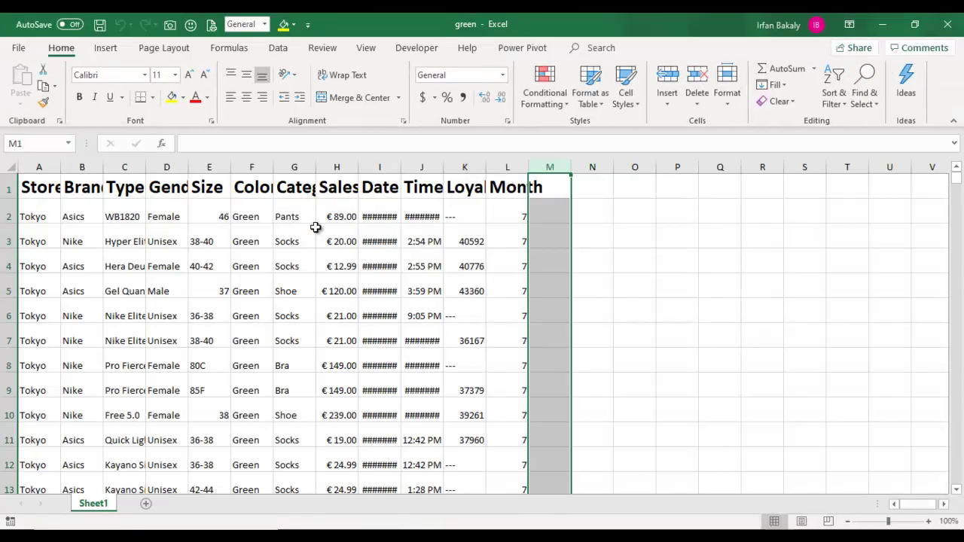
pyautogui.click(313, 232)
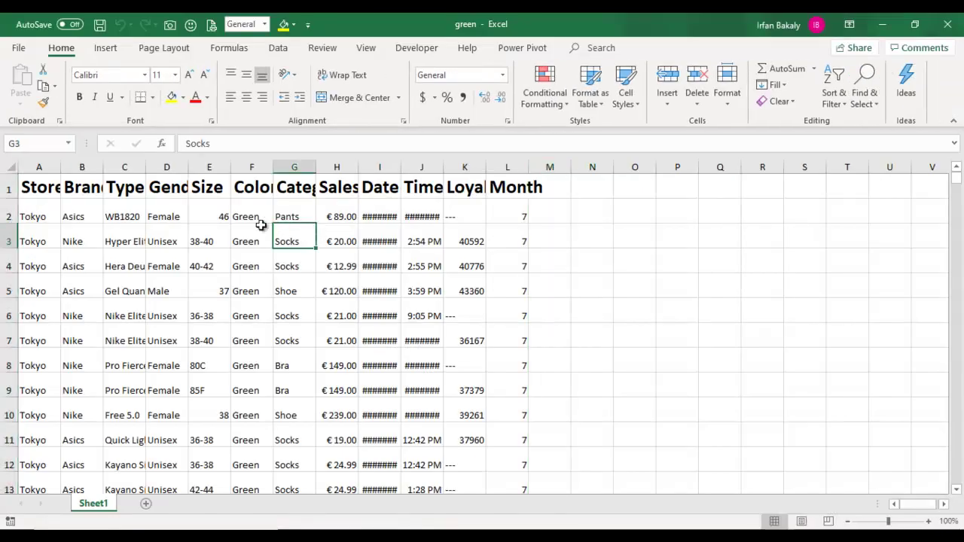
pyautogui.click(254, 166)
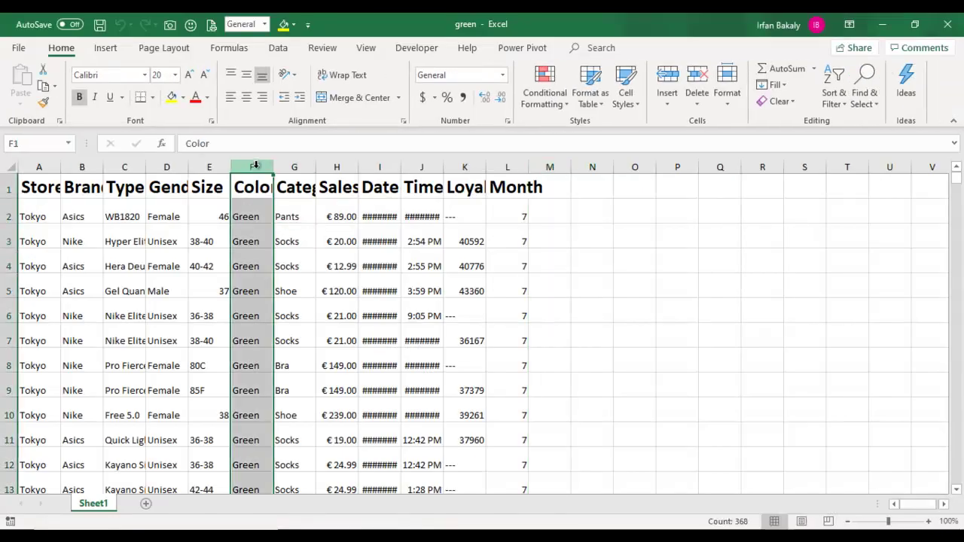
pyautogui.click(249, 256)
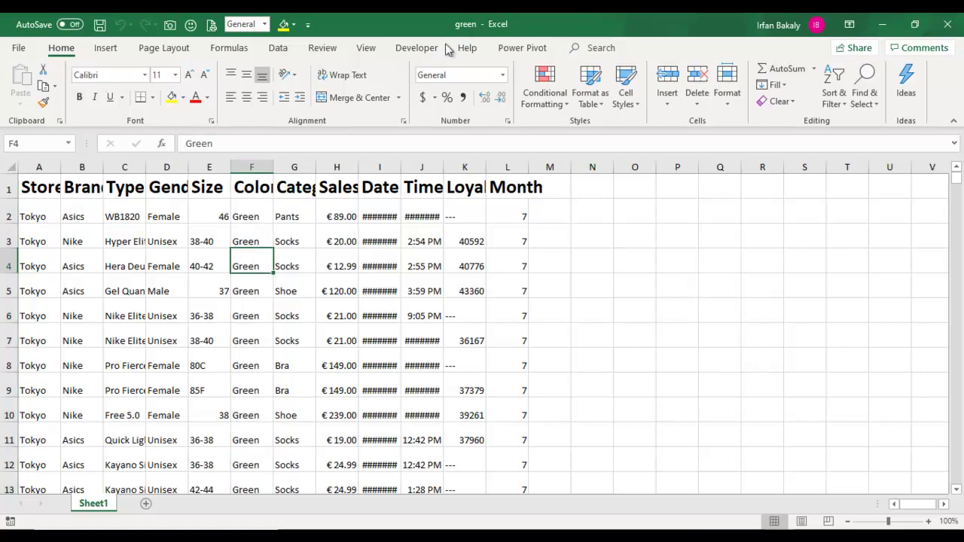
pyautogui.doubleClick(260, 273)
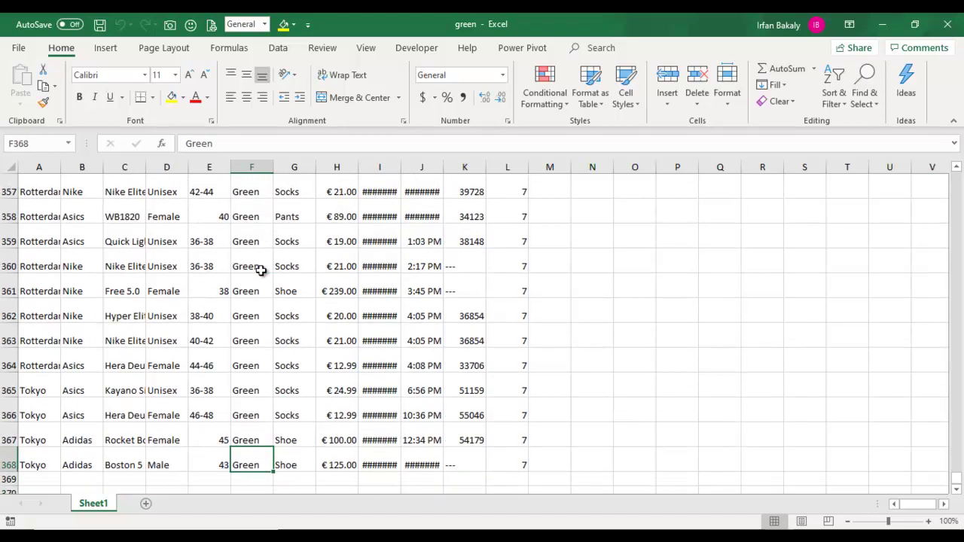
pyautogui.hotkey('ctrl', 'Up')
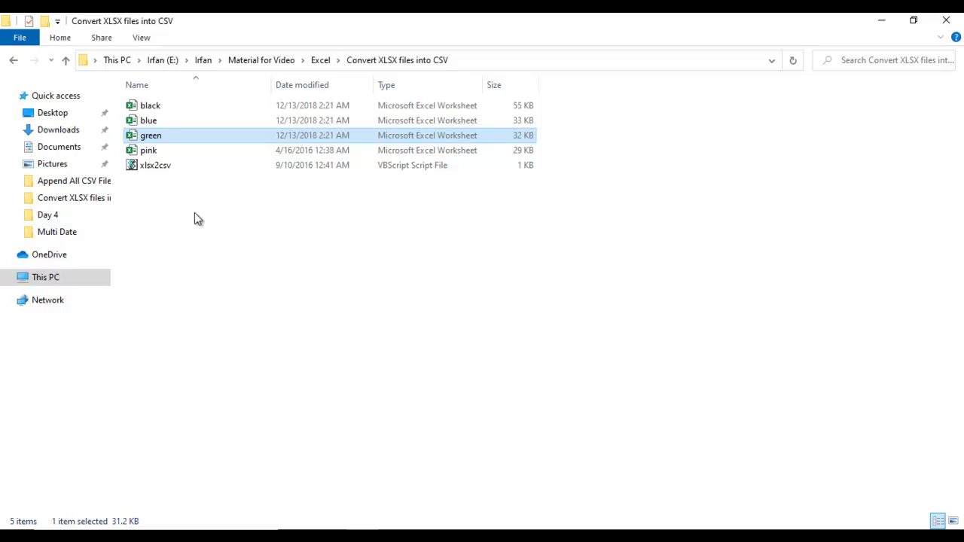
# Step: Run the xlsx2csv script to create CSV copies of the workbooks, then sort files by Type
pyautogui.click(166, 173)
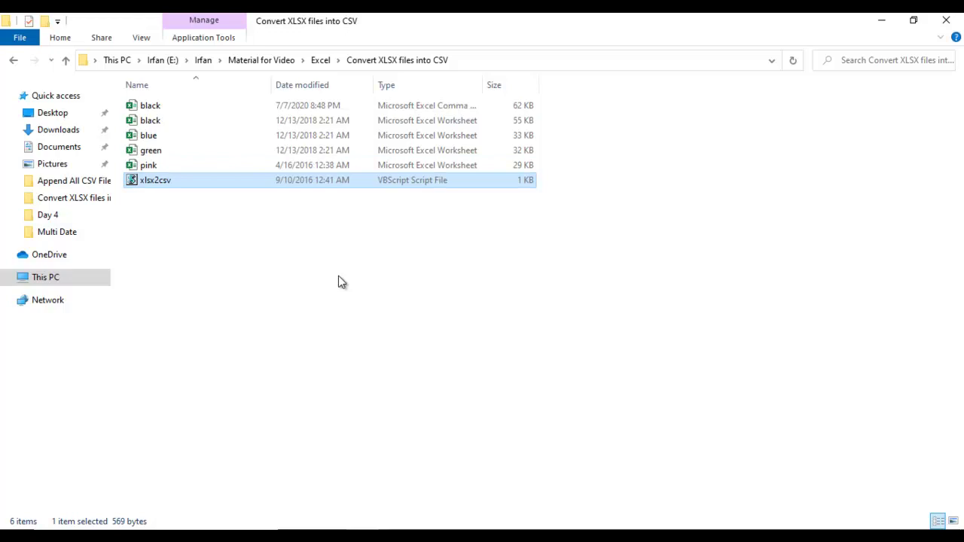
pyautogui.doubleClick(482, 85)
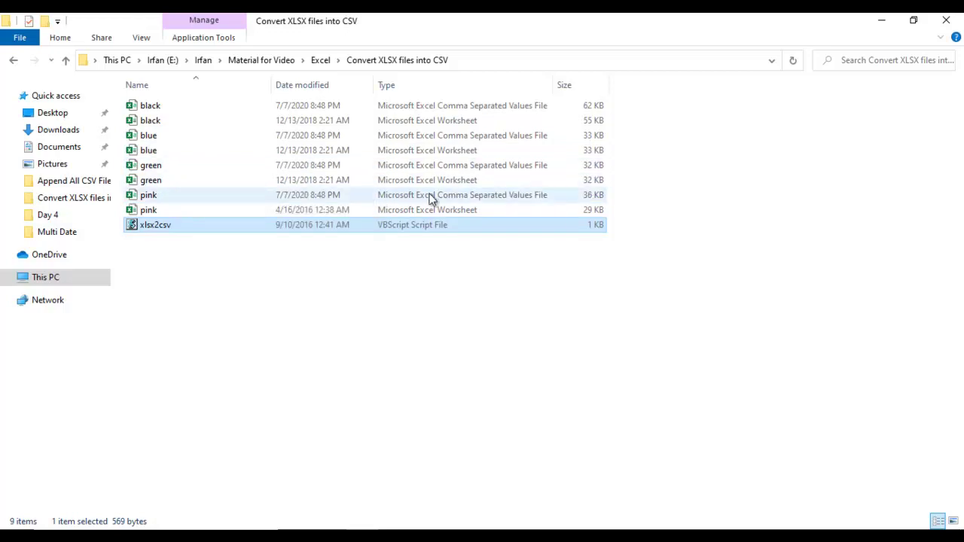
pyautogui.click(402, 89)
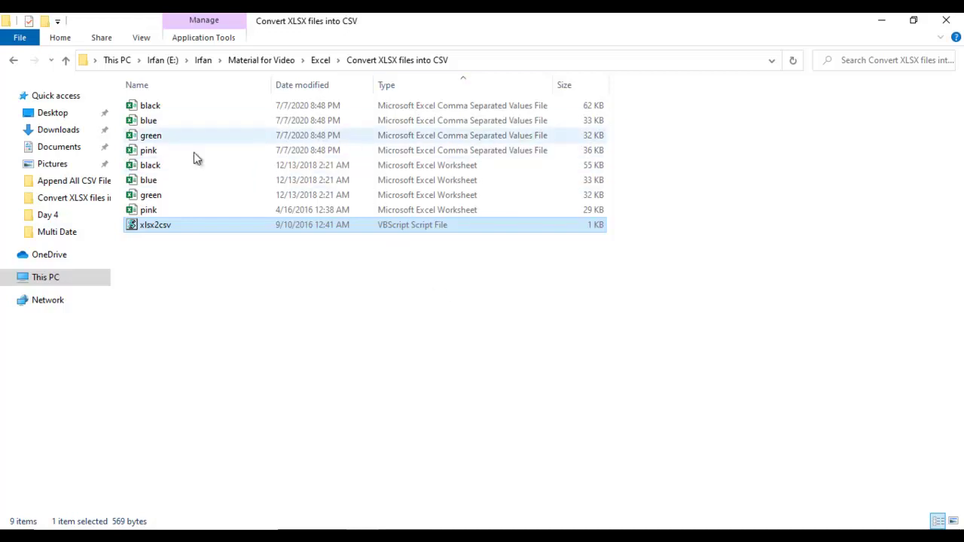
# Step: Open a Command Prompt in this folder with cmd and move its window aside
pyautogui.click(566, 62)
pyautogui.write('cmd')
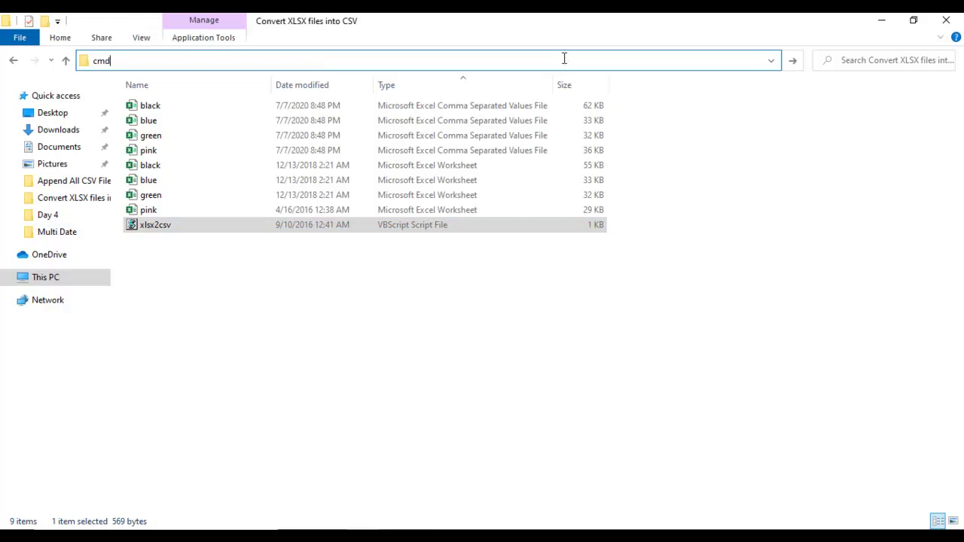
pyautogui.press('Return')
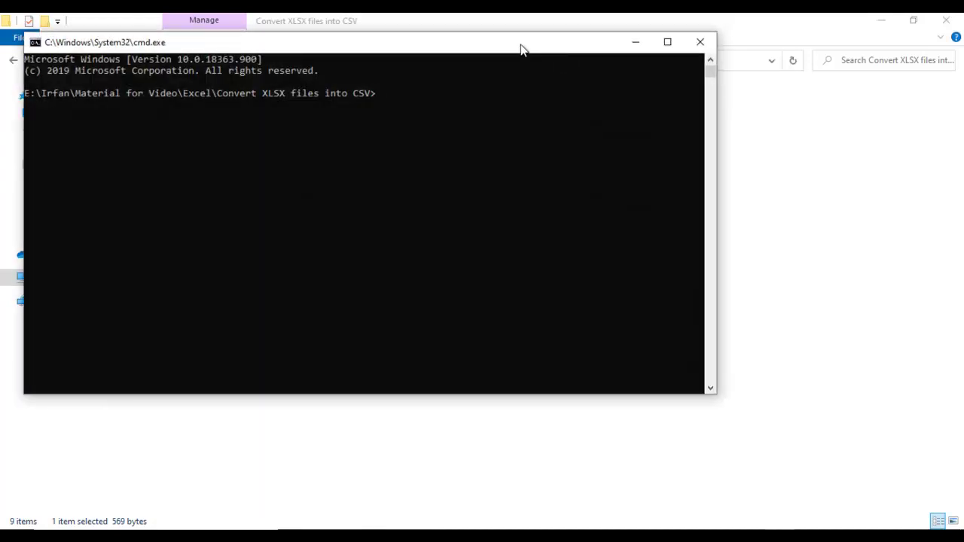
pyautogui.moveTo(520, 43); pyautogui.dragTo(570, 183)
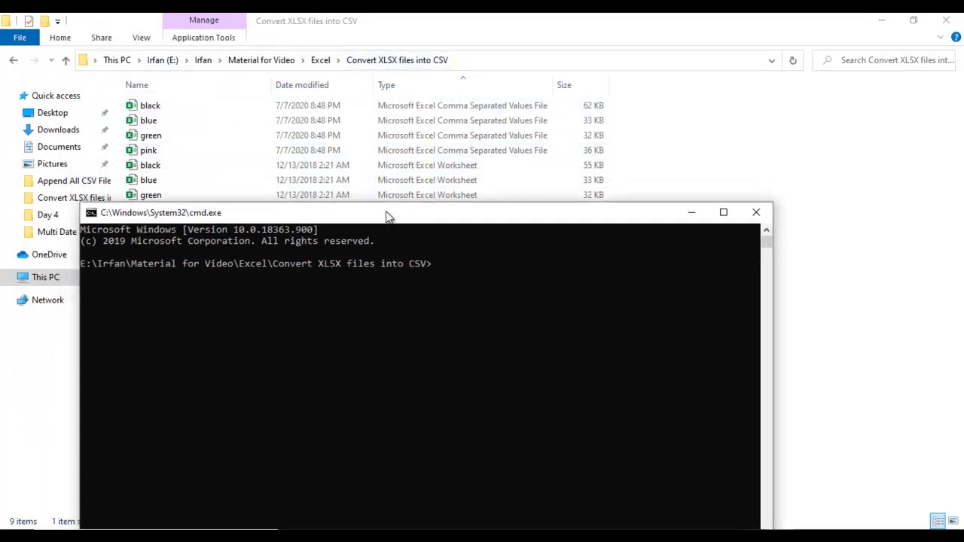
pyautogui.moveTo(380, 181); pyautogui.dragTo(388, 225)
# Step: Run copy *.csv master.csv to merge the four CSV files into master.csv
pyautogui.write('copy ')
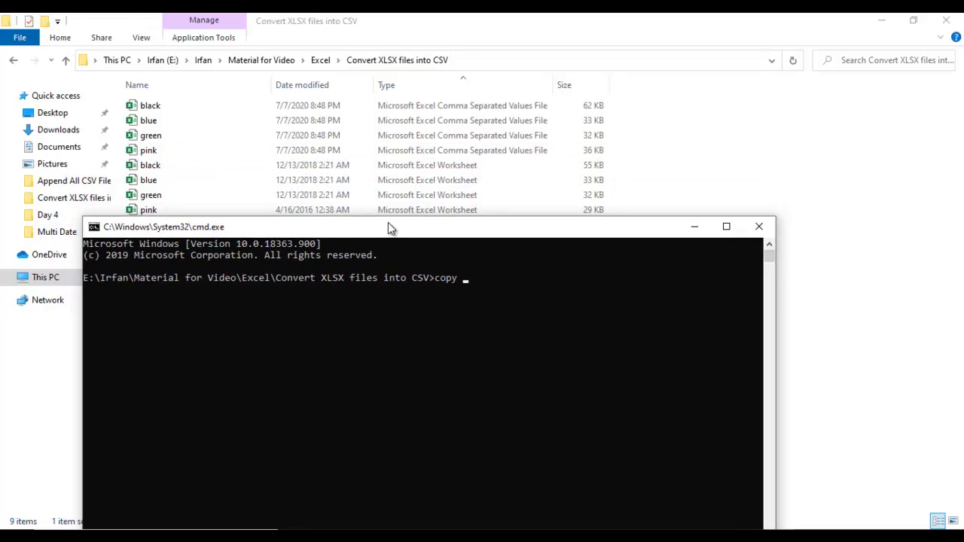
pyautogui.write('*.csv master')
pyautogui.write('.csv')
pyautogui.moveTo(493, 236); pyautogui.dragTo(493, 270)
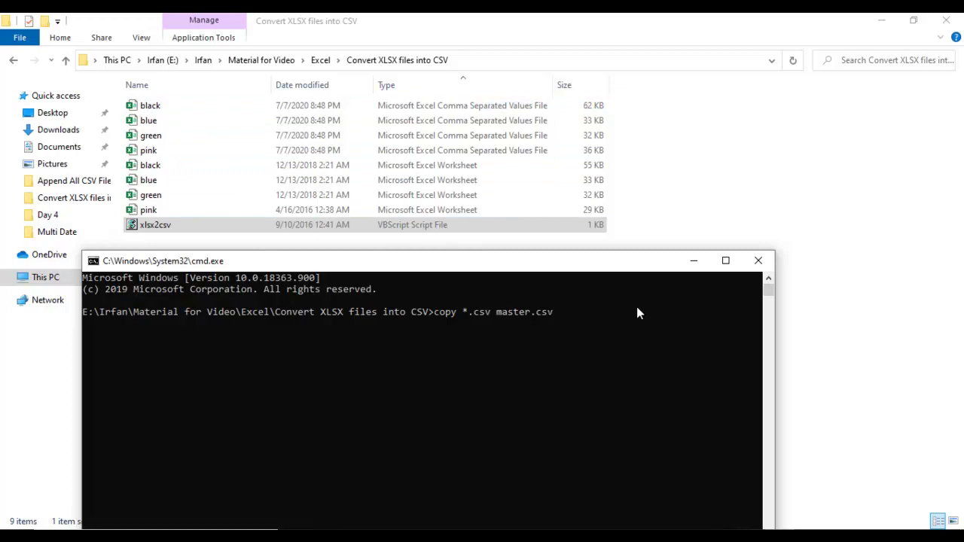
pyautogui.press('Return')
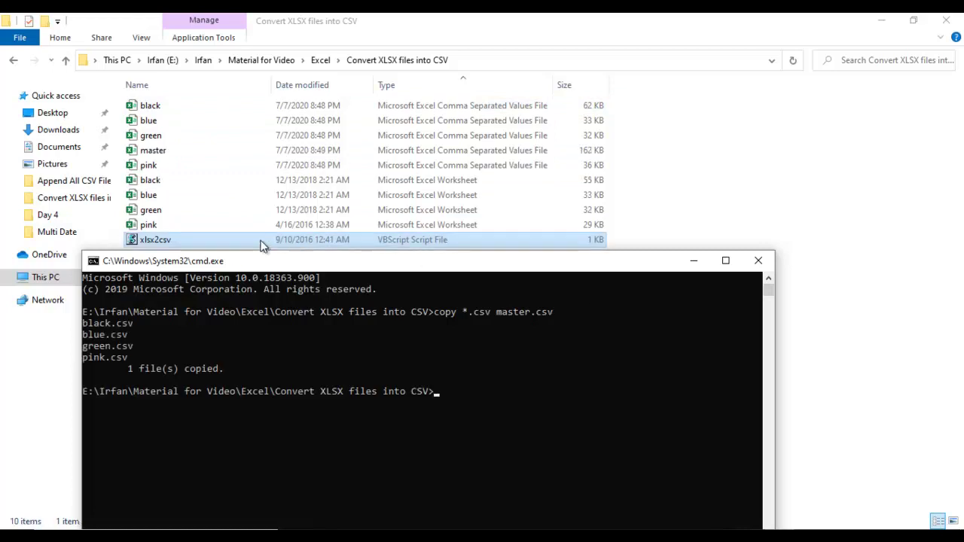
# Step: Open master.csv in Excel and turn on filtering for the header row
pyautogui.click(157, 152)
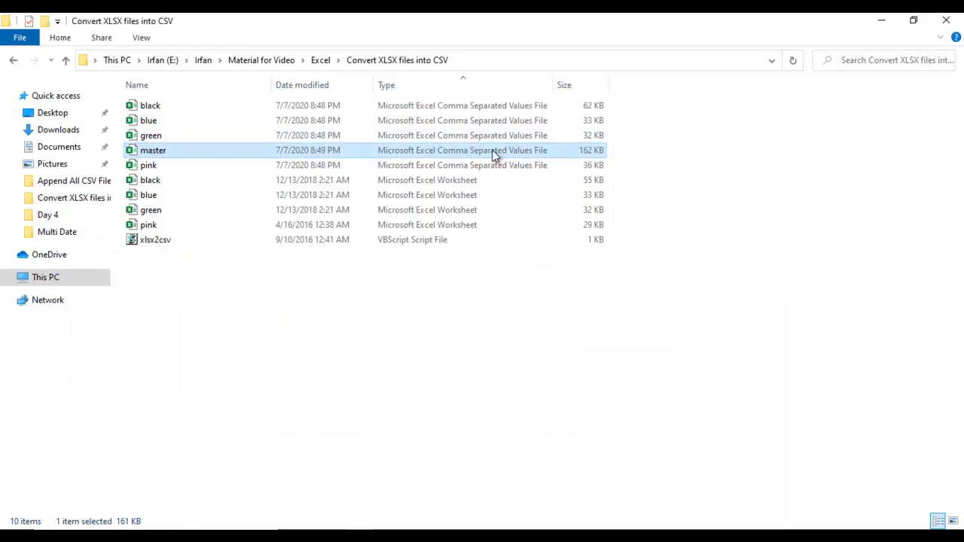
pyautogui.doubleClick(153, 155)
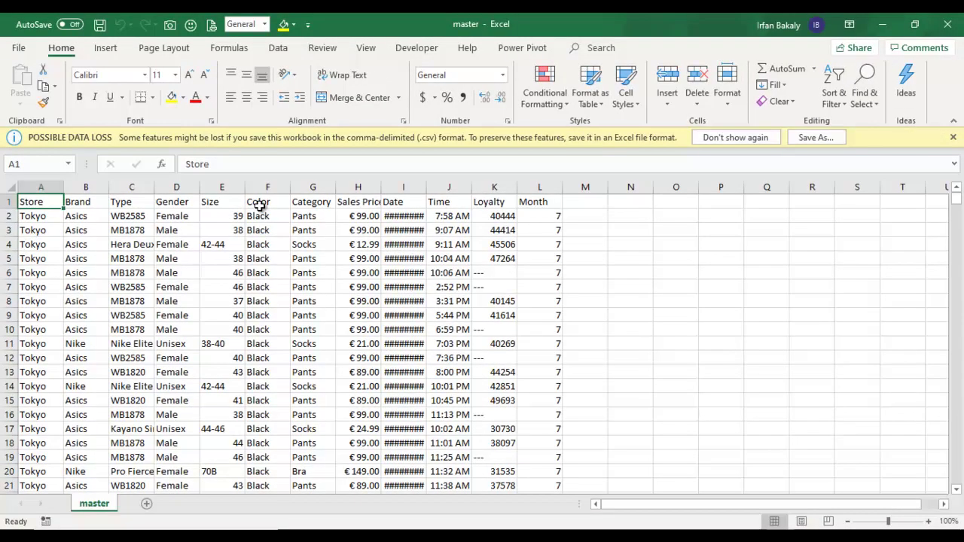
pyautogui.click(258, 205)
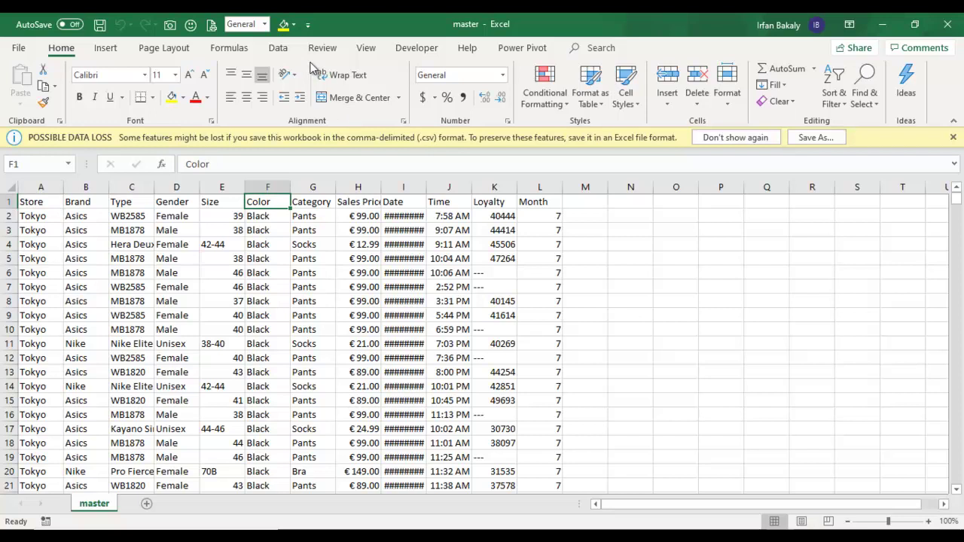
pyautogui.click(277, 49)
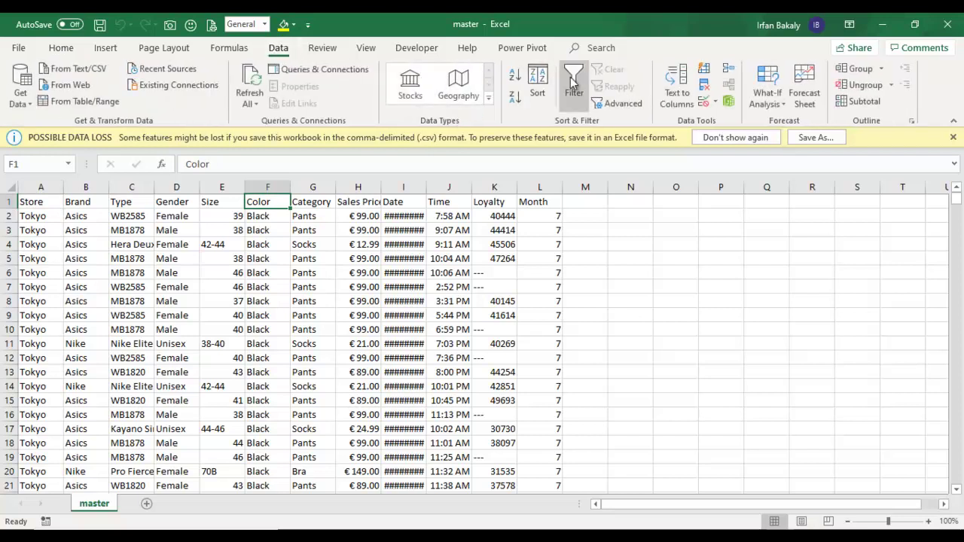
pyautogui.click(572, 83)
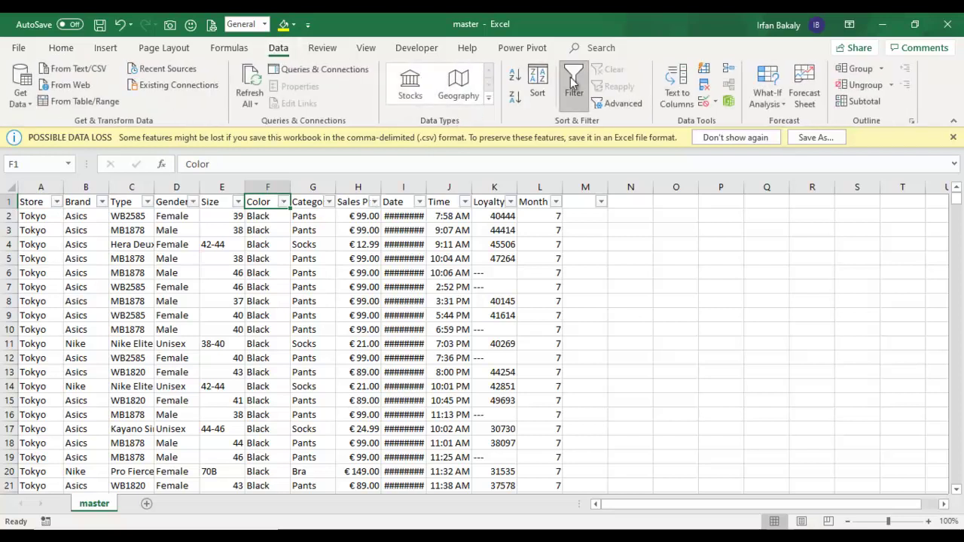
# Step: Filter the Color column to show only rows reading Color and blank rows
pyautogui.click(284, 202)
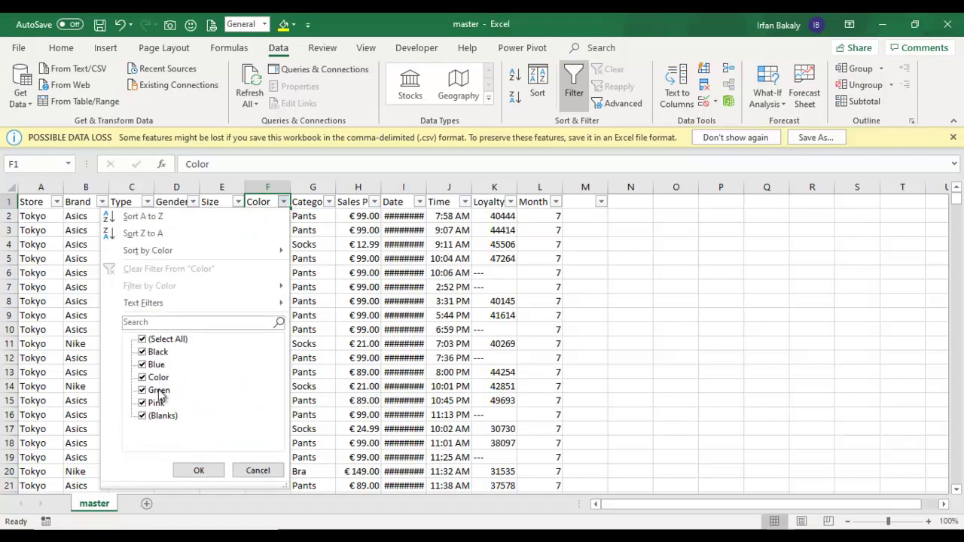
pyautogui.click(151, 341)
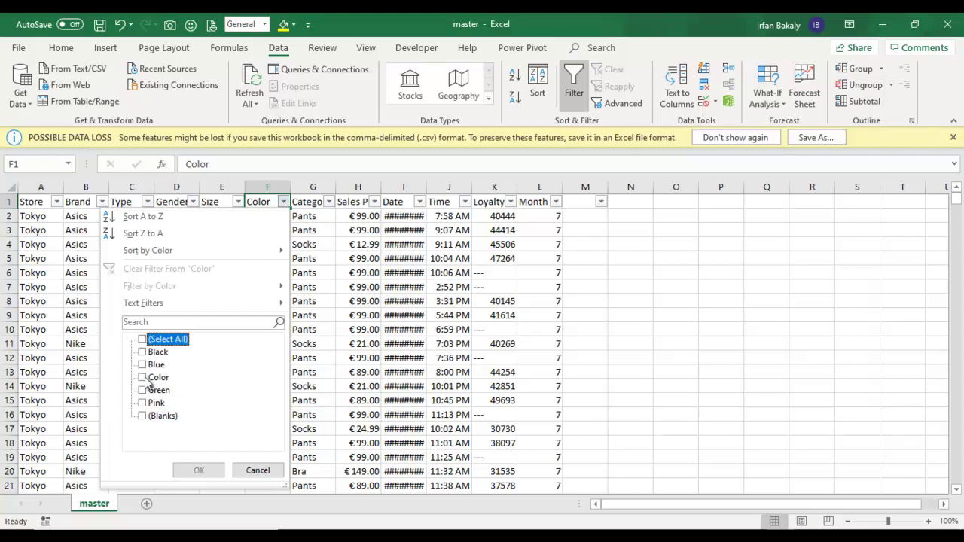
pyautogui.click(143, 377)
pyautogui.click(143, 416)
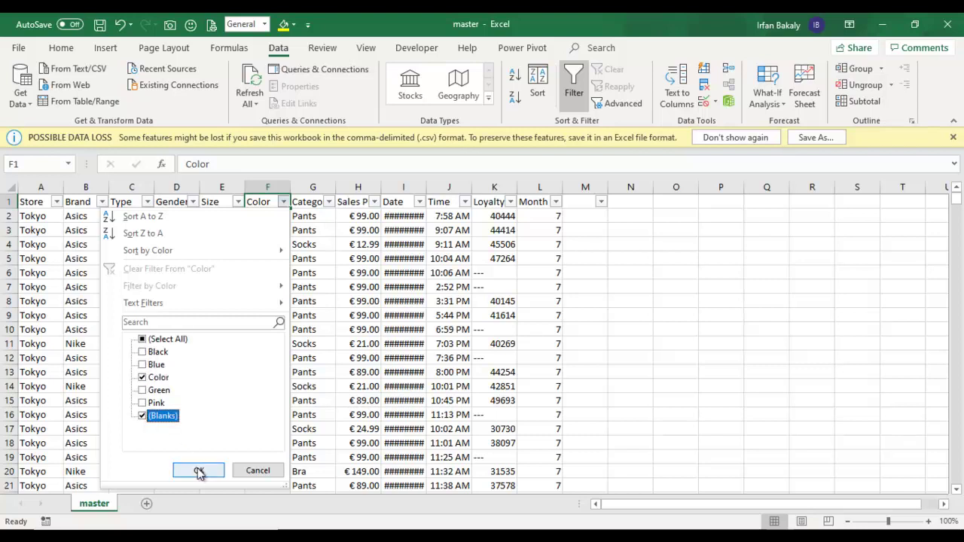
pyautogui.click(198, 470)
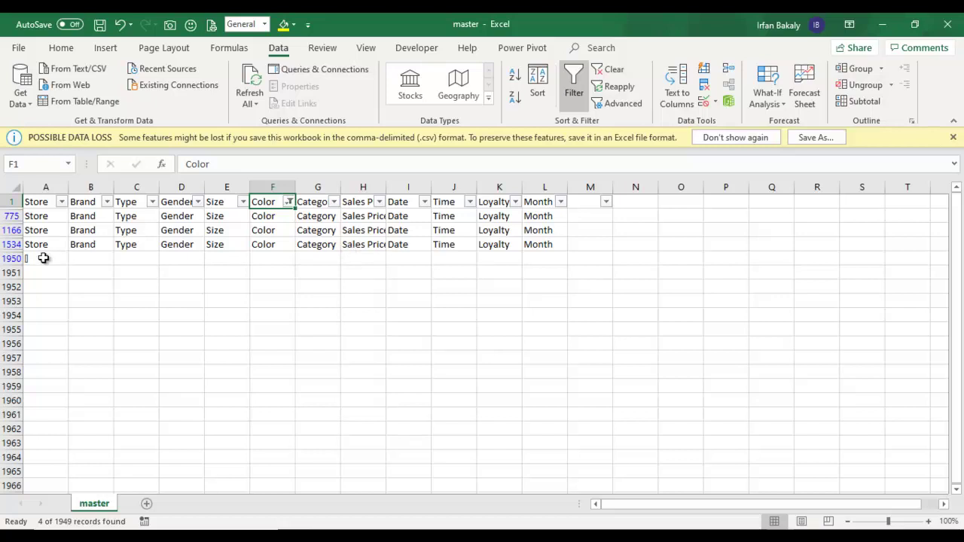
# Step: Delete the visible duplicate header and blank rows
pyautogui.moveTo(12, 216); pyautogui.dragTo(12, 258)
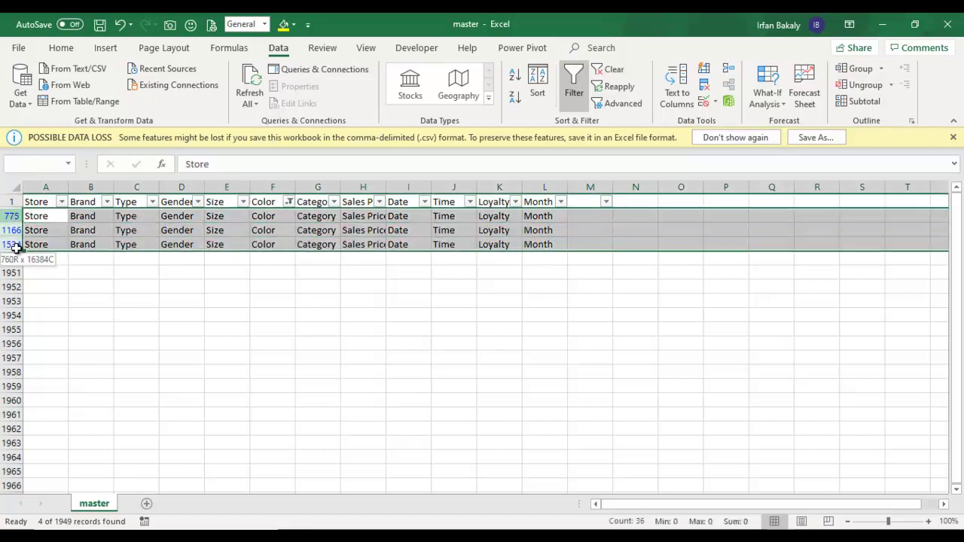
pyautogui.rightClick(12, 258)
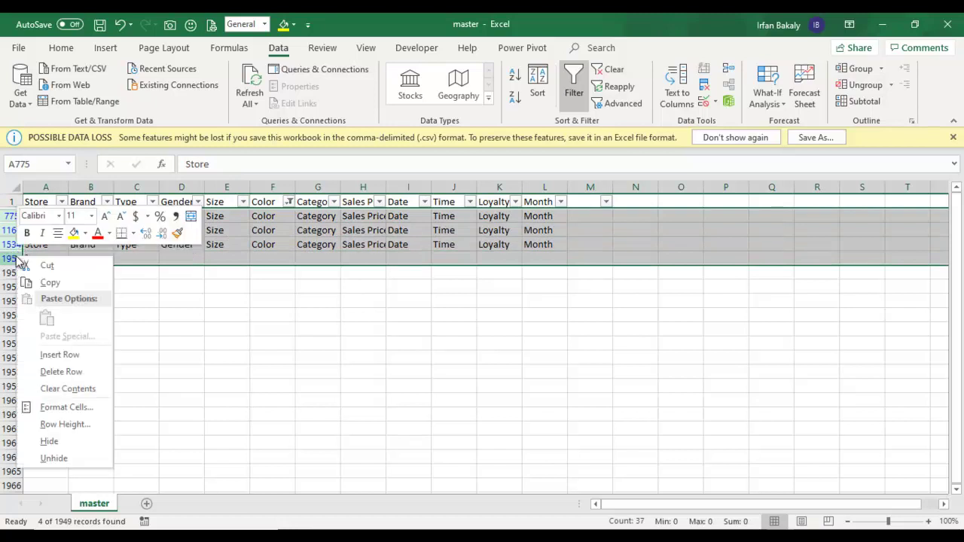
pyautogui.click(101, 373)
pyautogui.click(213, 219)
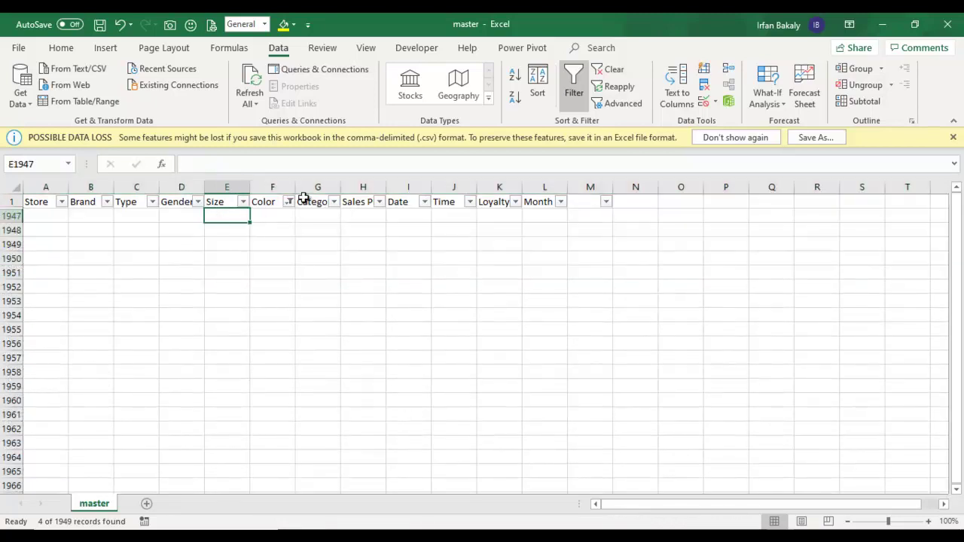
# Step: Clear the Color filter and switch filtering off to show all rows
pyautogui.click(289, 202)
pyautogui.click(213, 269)
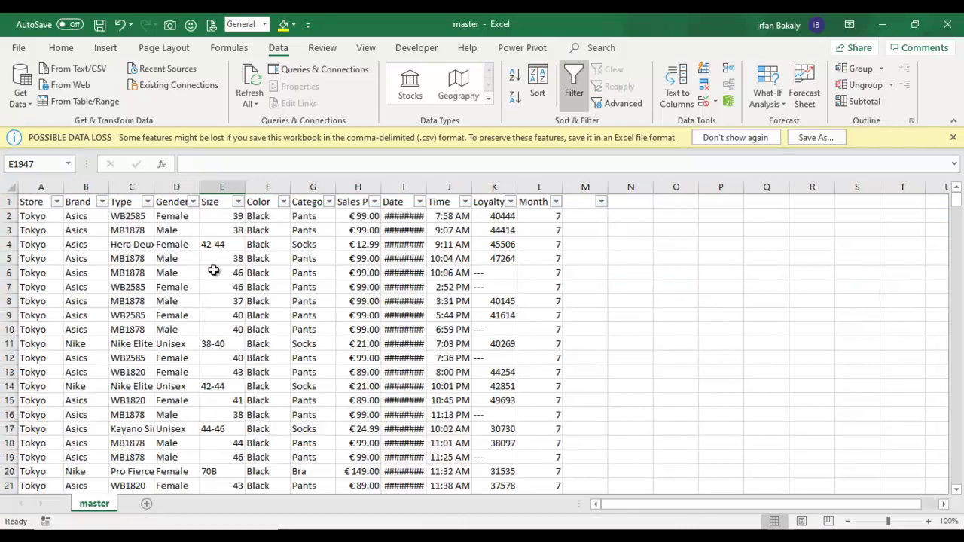
pyautogui.click(347, 245)
pyautogui.click(573, 83)
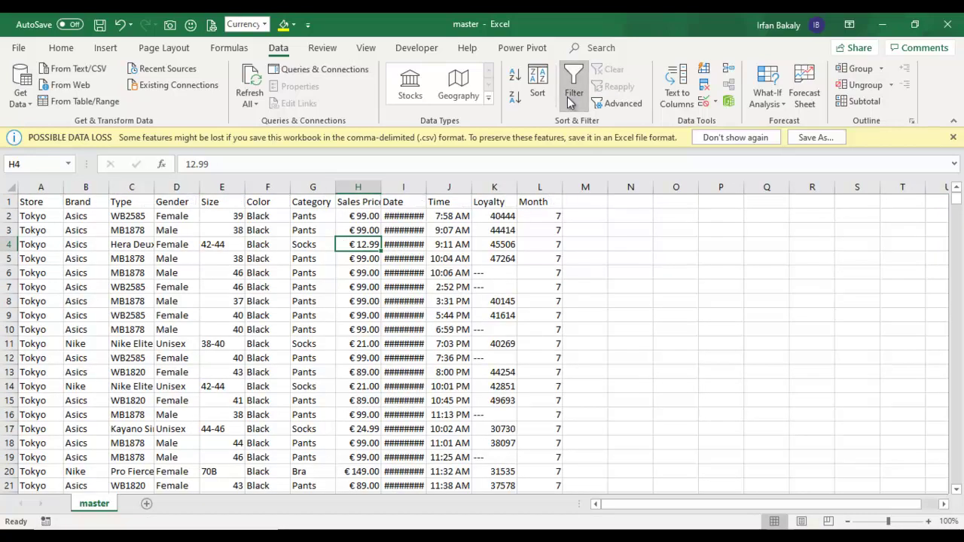
pyautogui.click(463, 248)
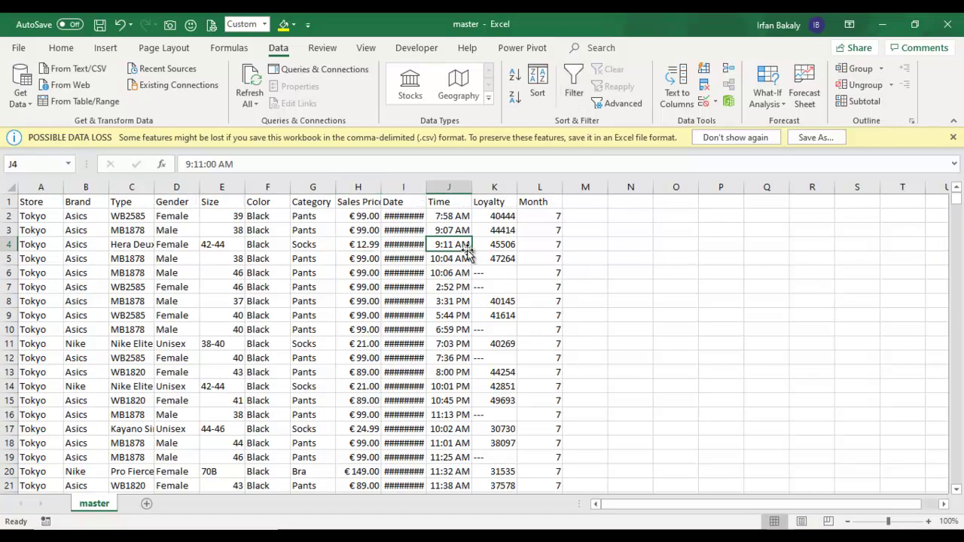
# Step: Save the cleaned data as 'Master' in Excel Workbook format
pyautogui.hotkey('alt', 'f')
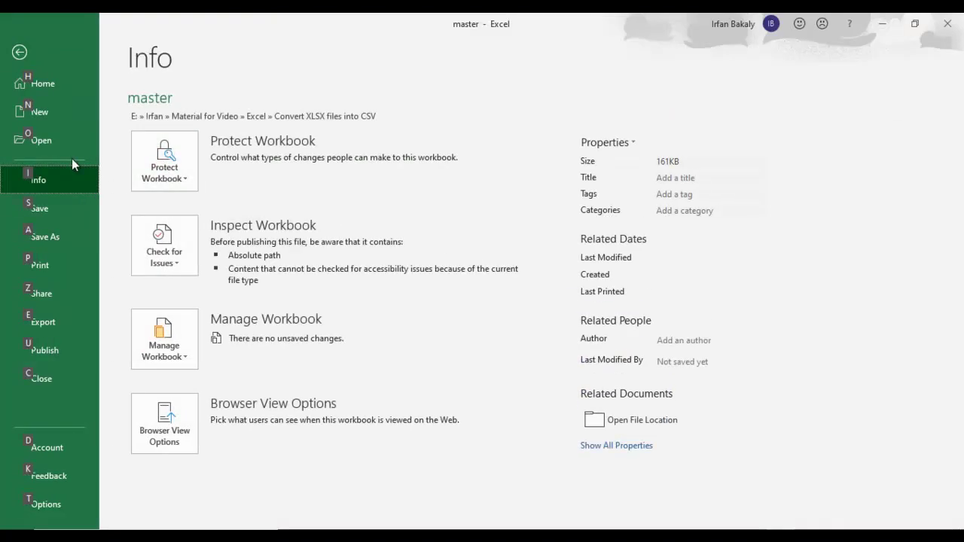
pyautogui.click(56, 236)
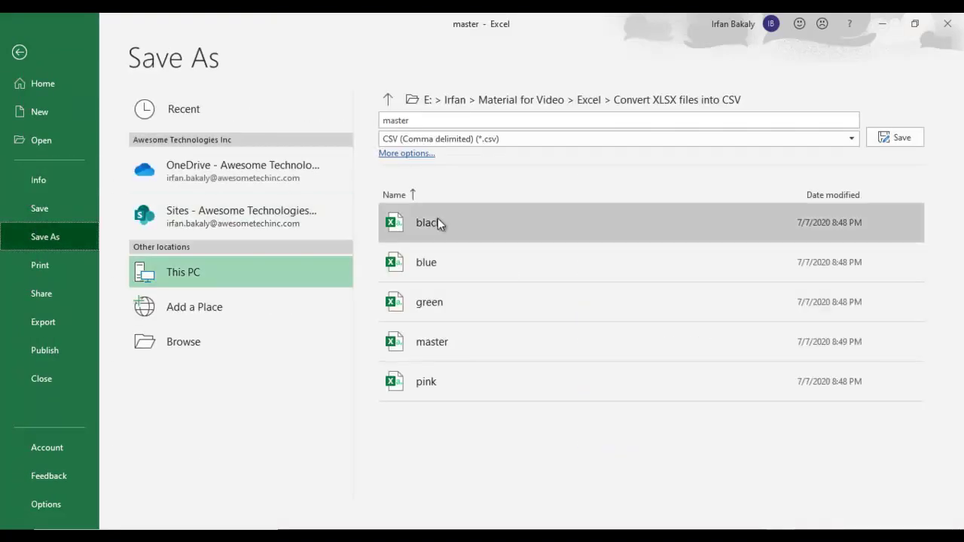
pyautogui.click(194, 334)
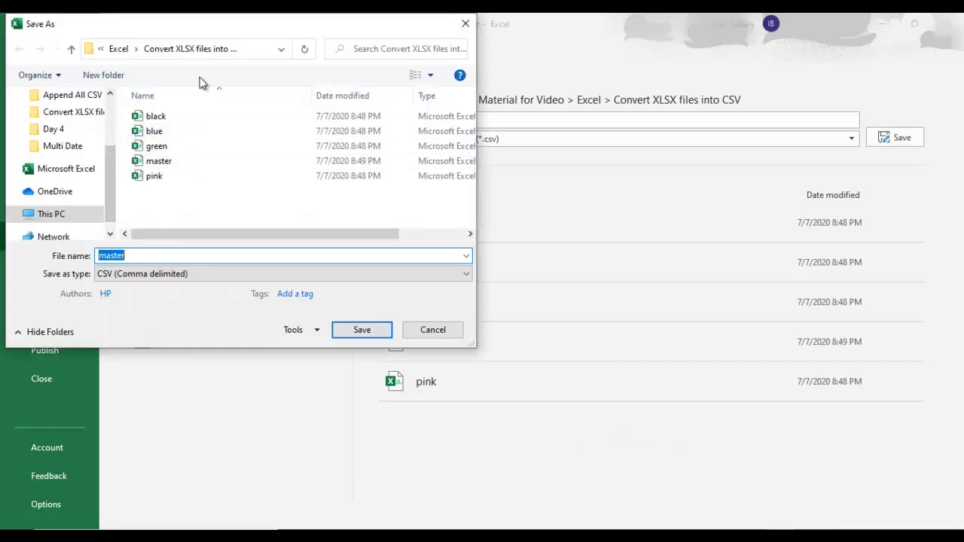
pyautogui.write('Master')
pyautogui.press('Tab')
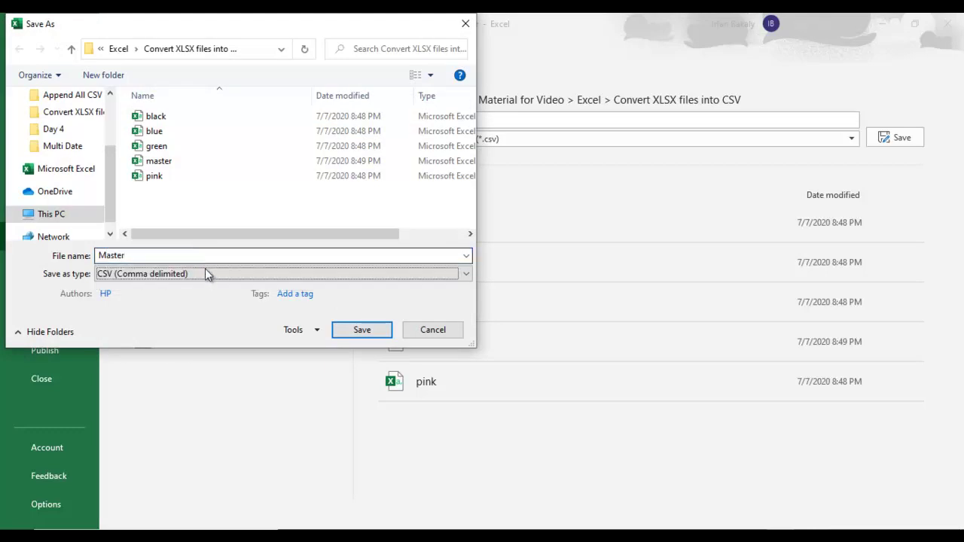
pyautogui.click(209, 273)
pyautogui.click(263, 197)
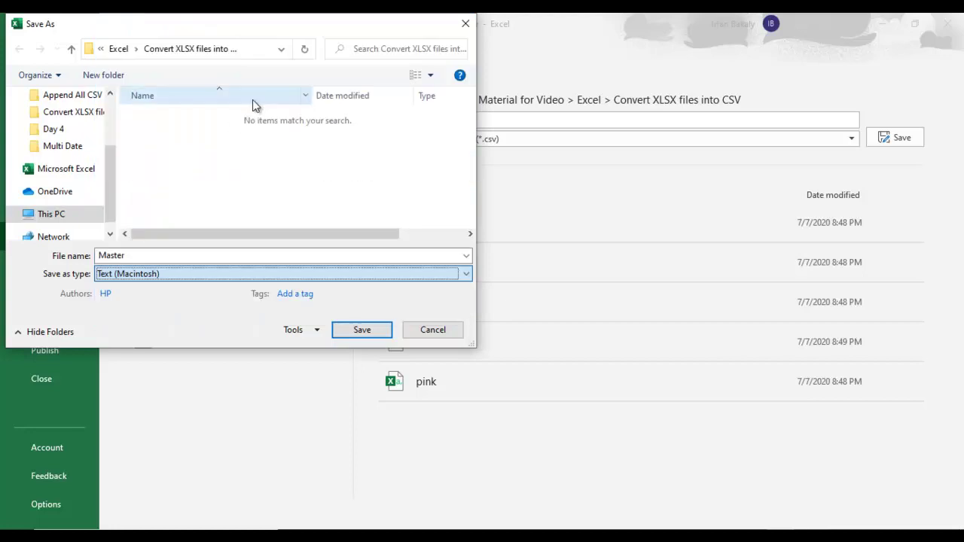
pyautogui.click(193, 276)
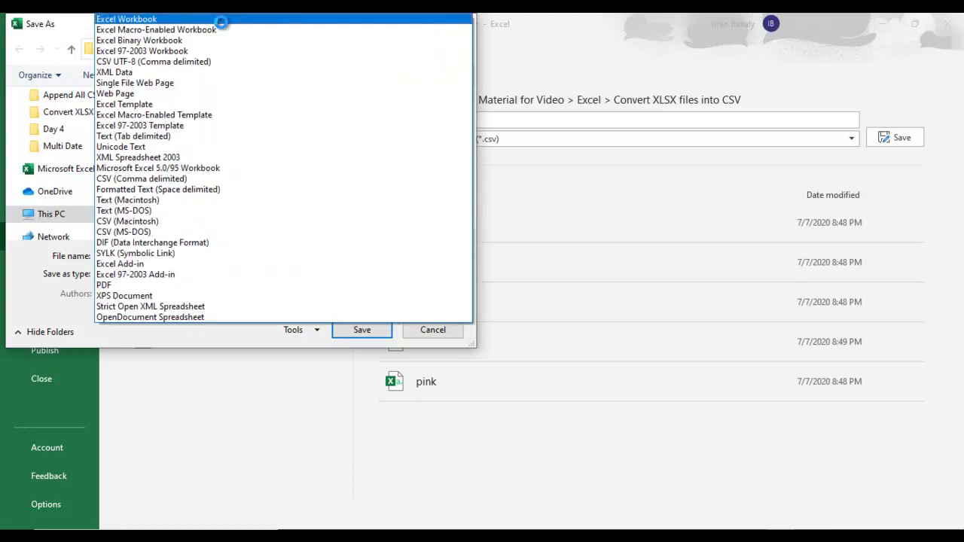
pyautogui.click(222, 21)
pyautogui.click(362, 348)
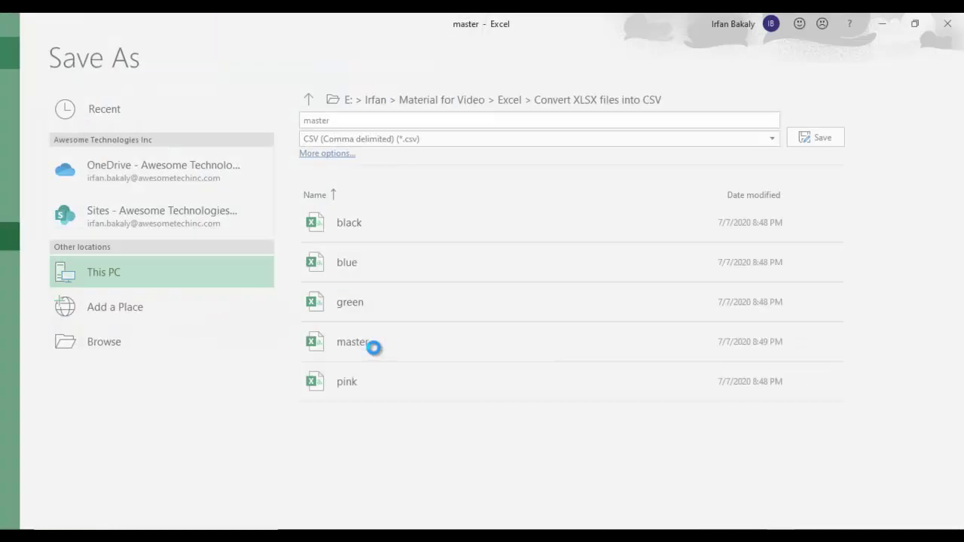